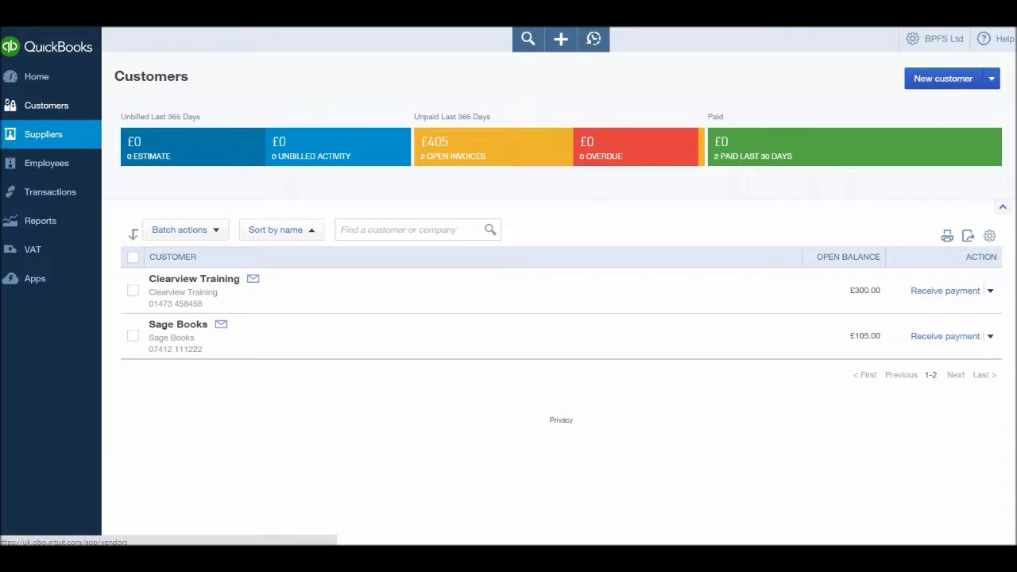
# Step: Review the supplier list with its open balances and run the A/P Ageing Summary report
pyautogui.click(43, 133)
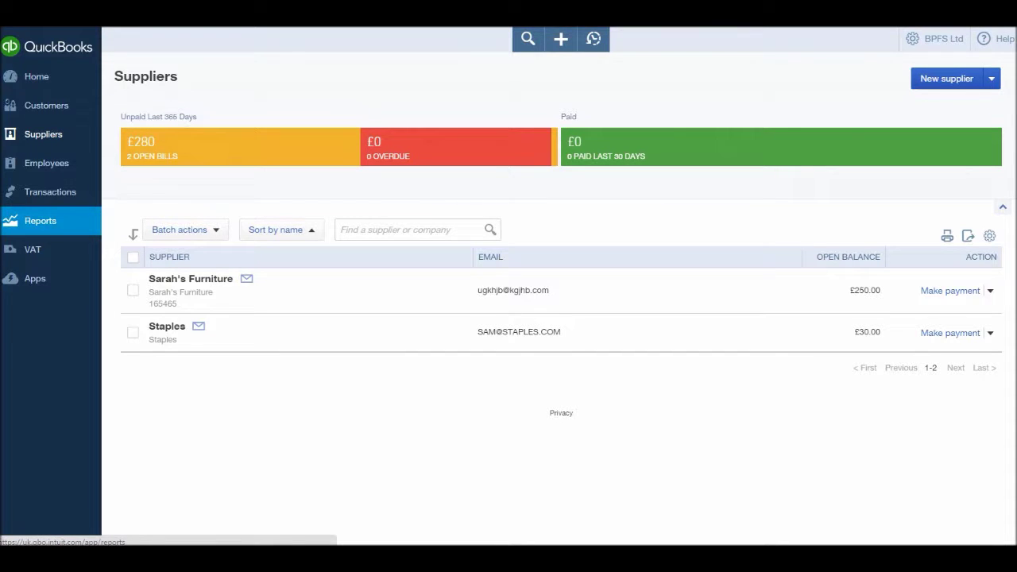
pyautogui.click(40, 220)
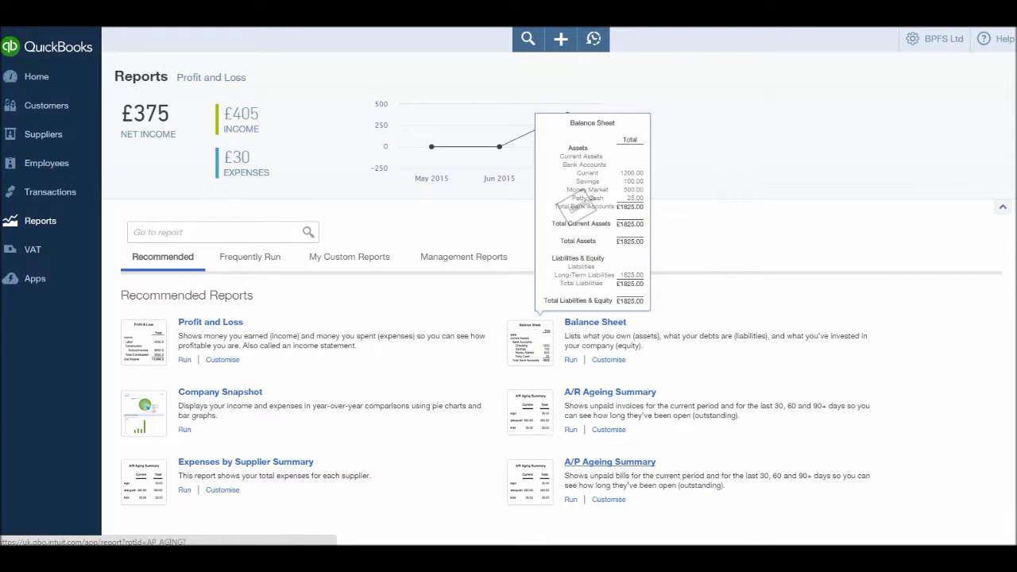
pyautogui.click(609, 461)
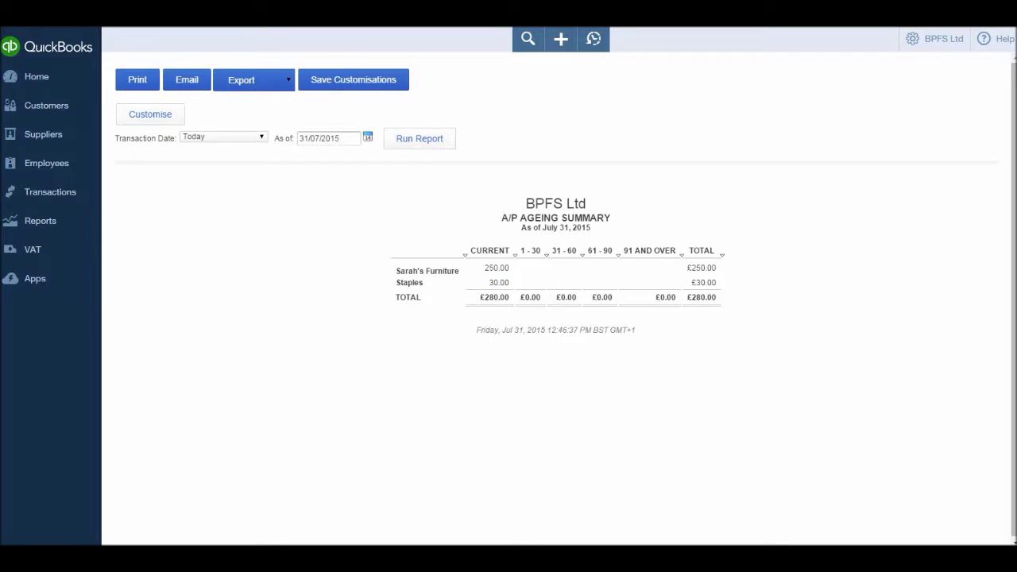
# Step: Go to the management reports and browse the available report periods for Expenses Performance
pyautogui.click(39, 220)
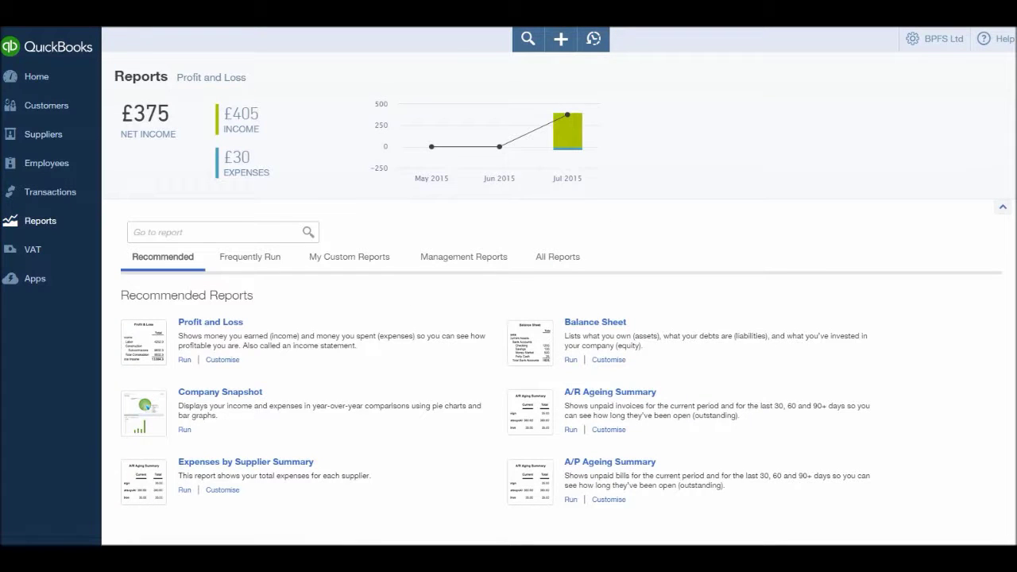
pyautogui.click(463, 257)
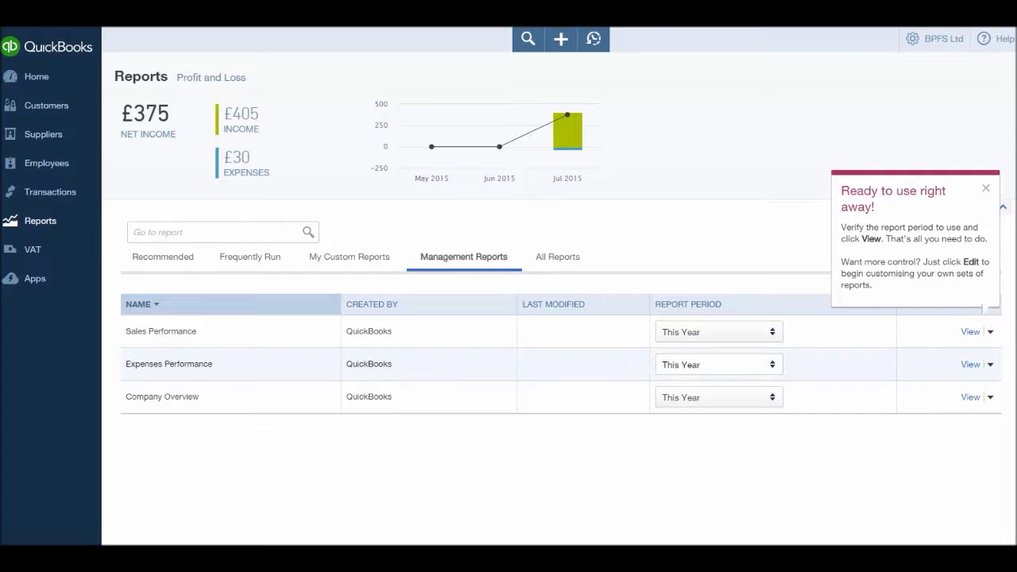
pyautogui.click(718, 365)
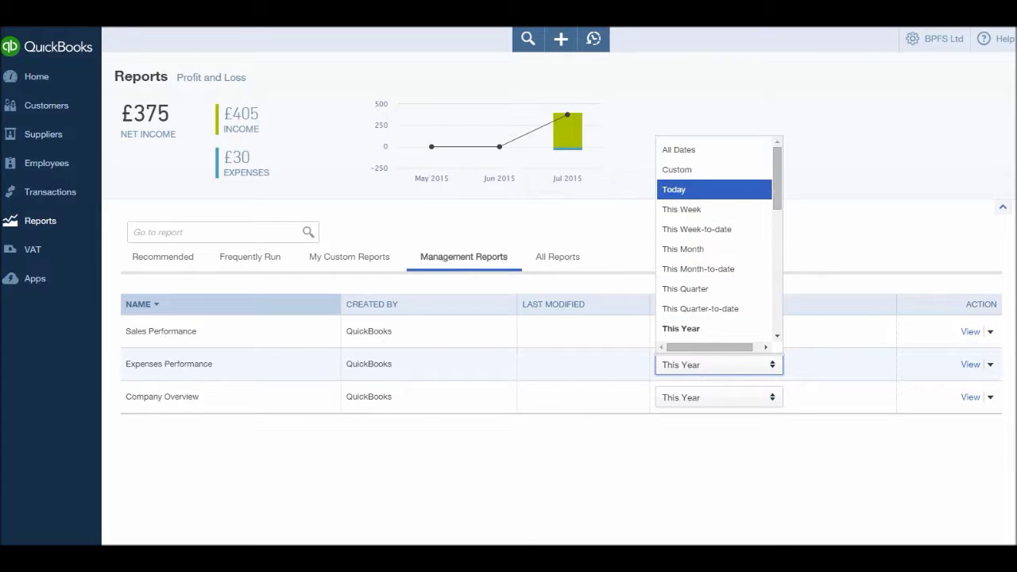
pyautogui.scroll(-5, 715, 238)
pyautogui.scroll(3, 715, 238)
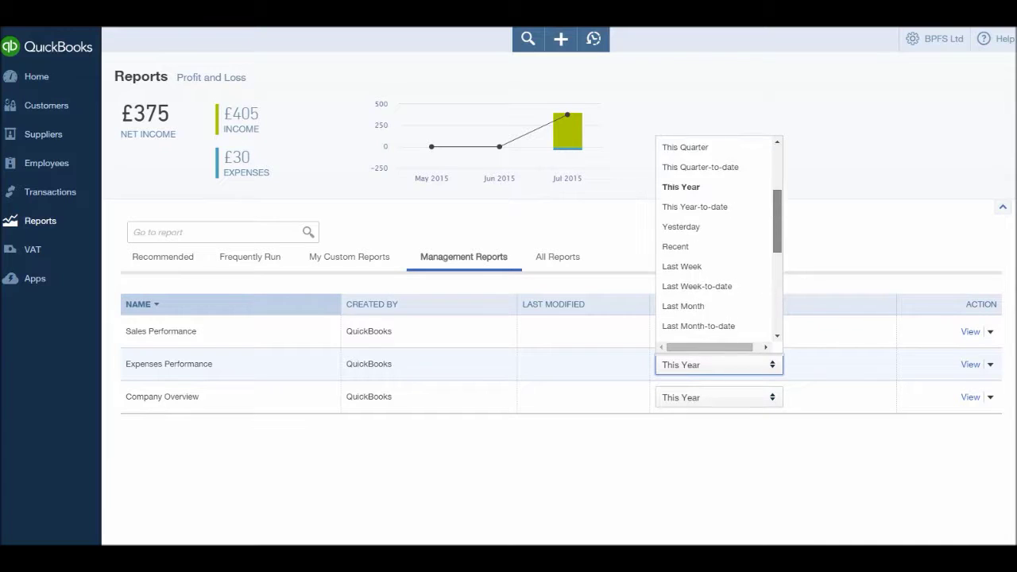
pyautogui.scroll(3, 699, 190)
pyautogui.press('Down')
pyautogui.press('Down')
pyautogui.press('Down')
pyautogui.press('Down')
pyautogui.press('Down')
pyautogui.press('Down')
pyautogui.press('Down')
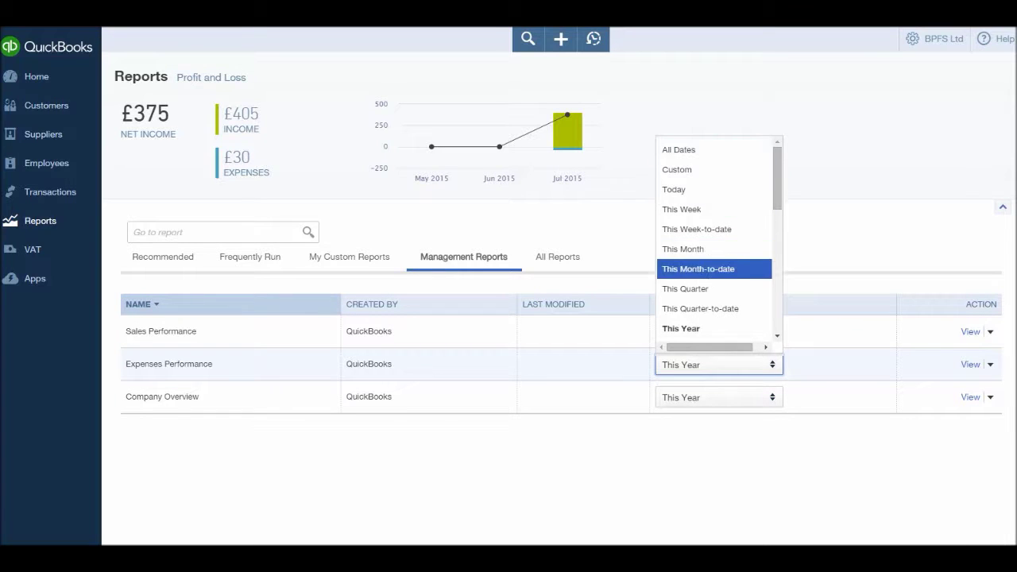
pyautogui.press('Return')
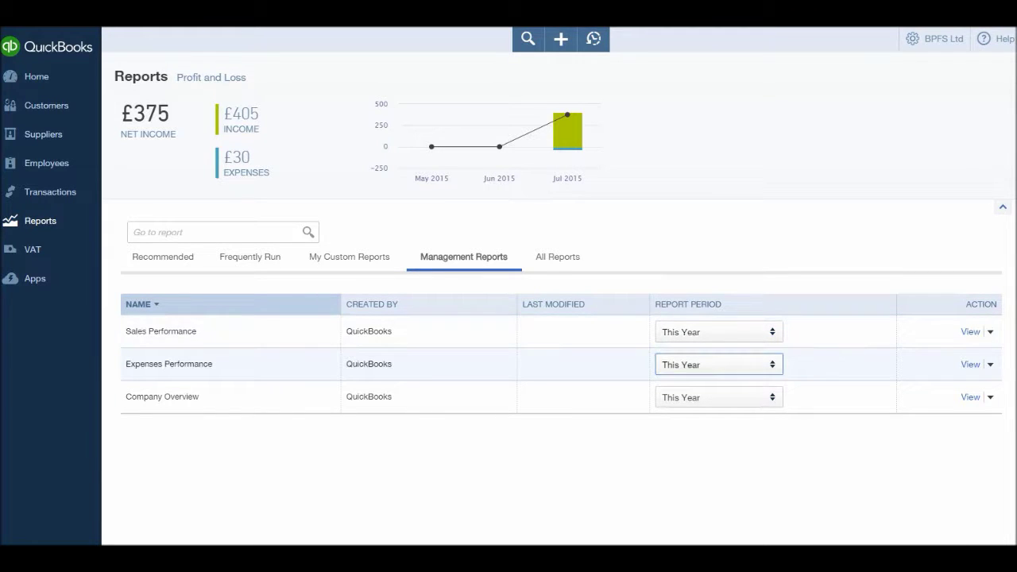
# Step: View the Expenses Performance report and examine its Profit and Loss, A/P Ageing Detail and Expenses by Supplier Summary pages, then close the preview
pyautogui.click(970, 364)
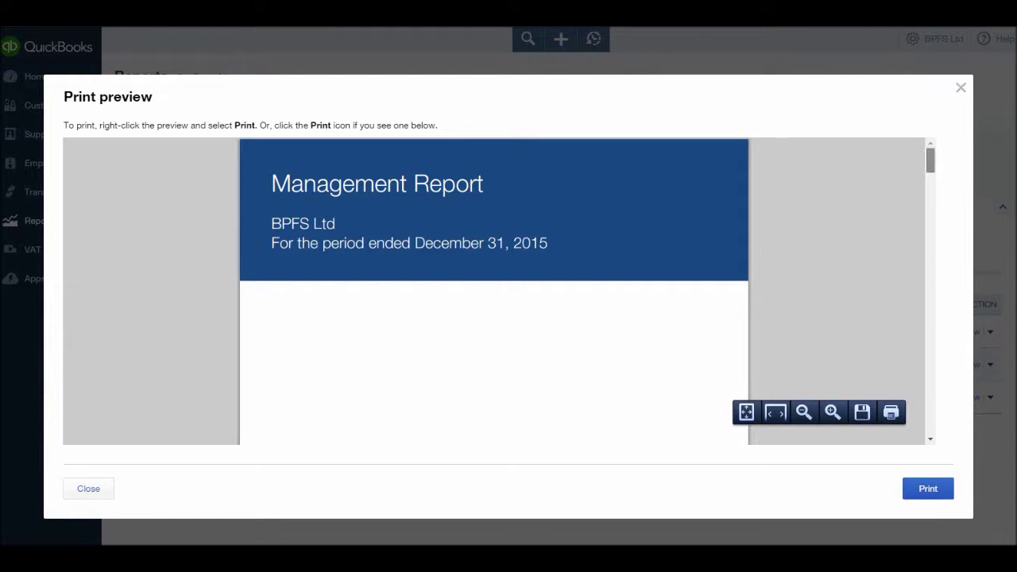
pyautogui.scroll(-5, 495, 291)
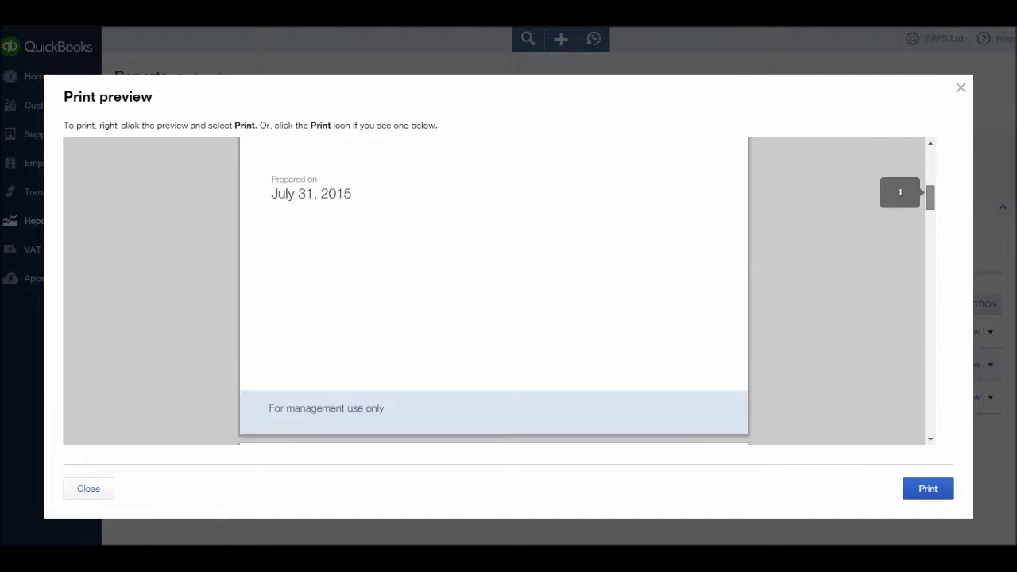
pyautogui.scroll(-5, 494, 290)
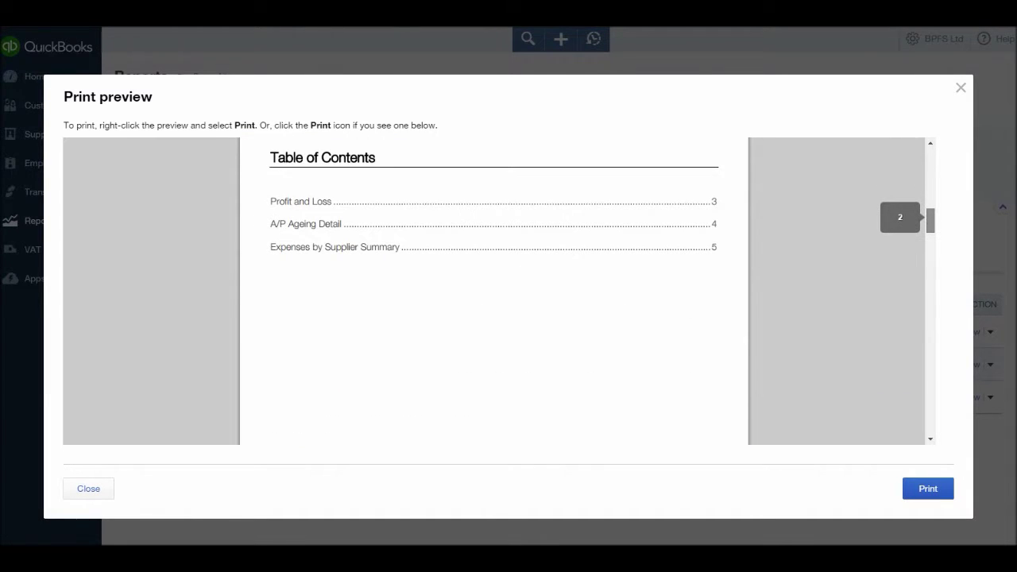
pyautogui.scroll(-3, 494, 291)
pyautogui.scroll(-6, 494, 291)
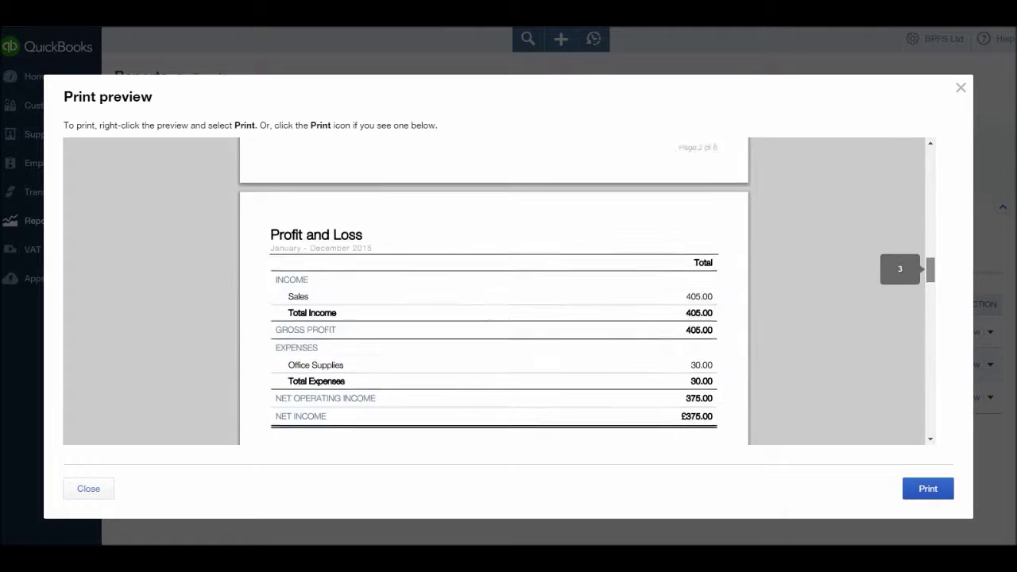
pyautogui.scroll(-5, 494, 290)
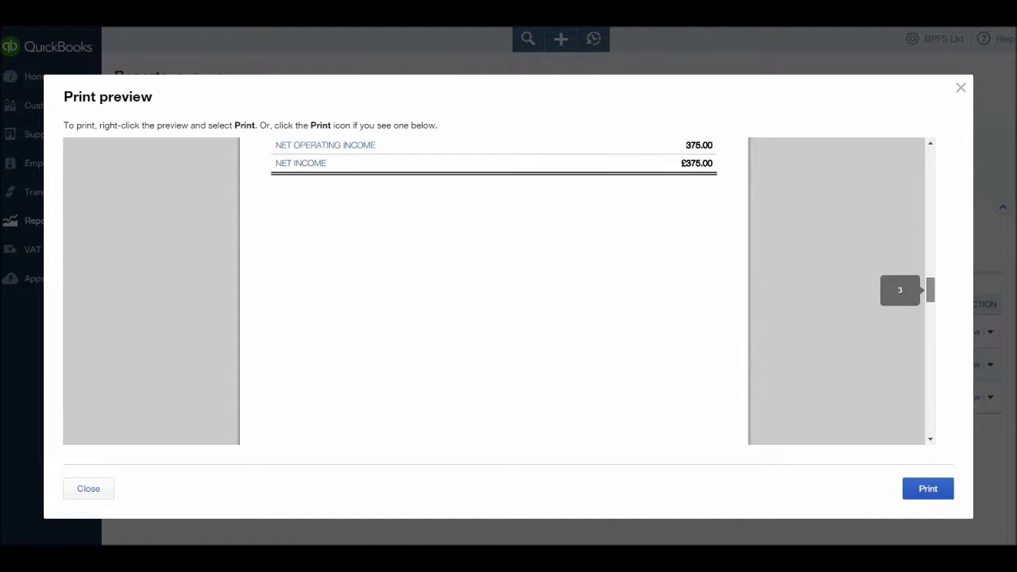
pyautogui.scroll(-3, 494, 291)
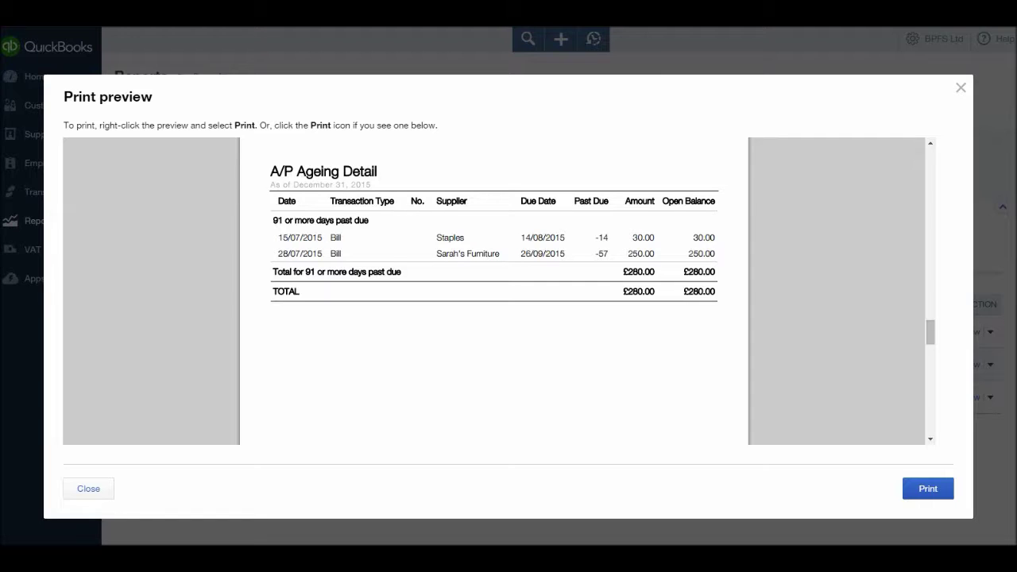
pyautogui.scroll(-5, 495, 291)
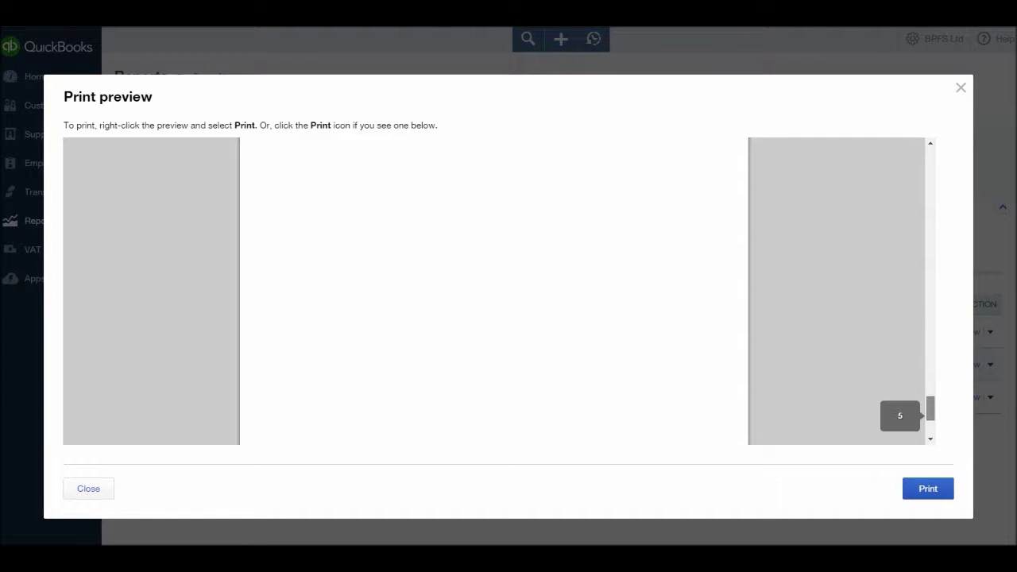
pyautogui.scroll(6, 495, 291)
pyautogui.scroll(3, 494, 291)
pyautogui.scroll(-5, 494, 291)
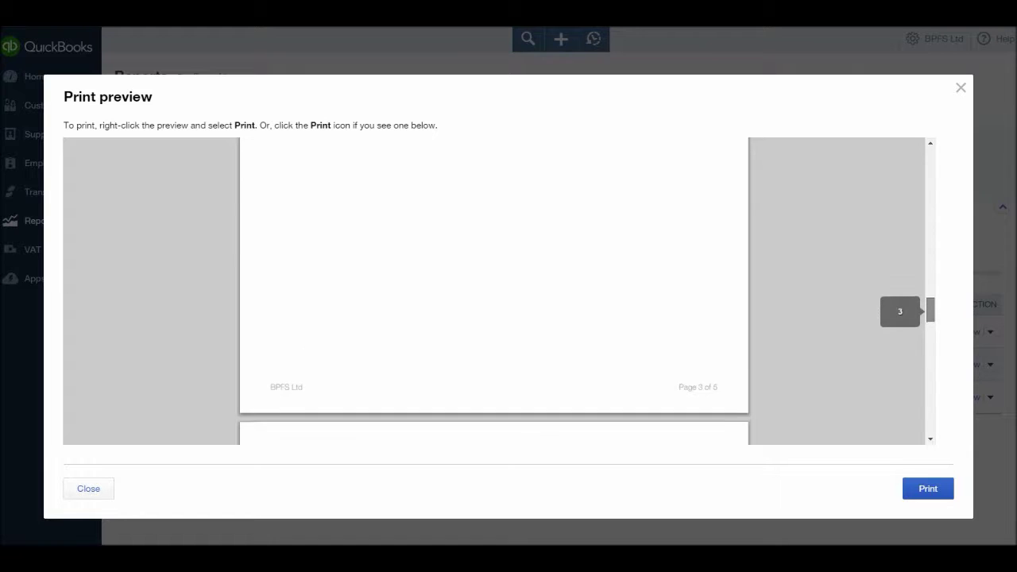
pyautogui.scroll(-6, 494, 291)
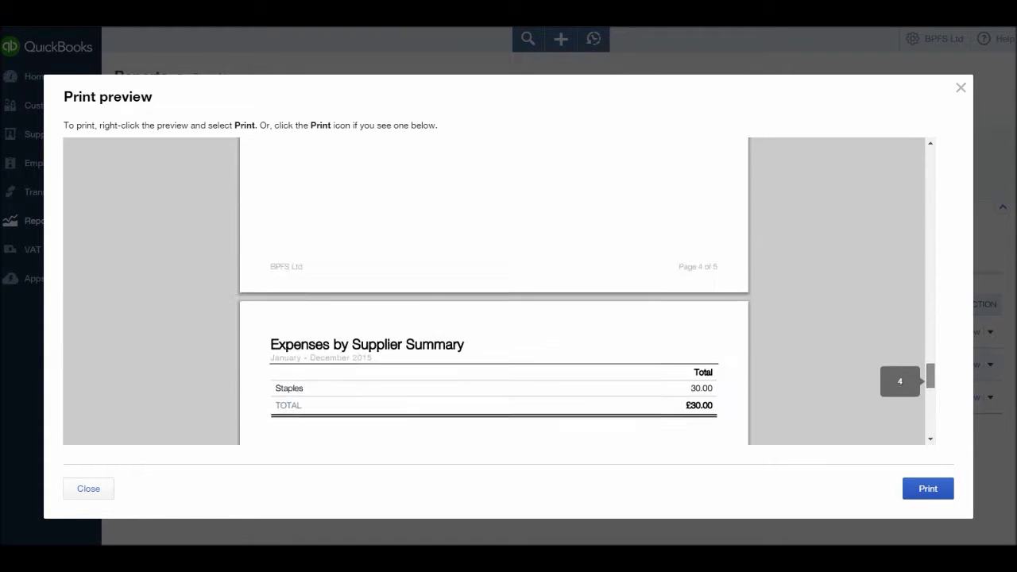
pyautogui.scroll(4, 494, 291)
pyautogui.scroll(-5, 494, 291)
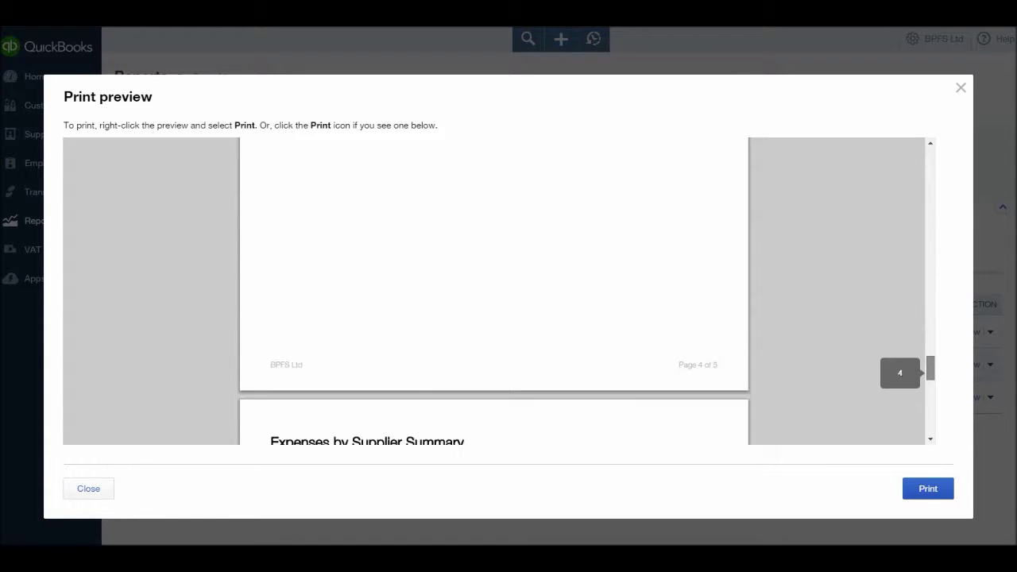
pyautogui.scroll(-1, 494, 291)
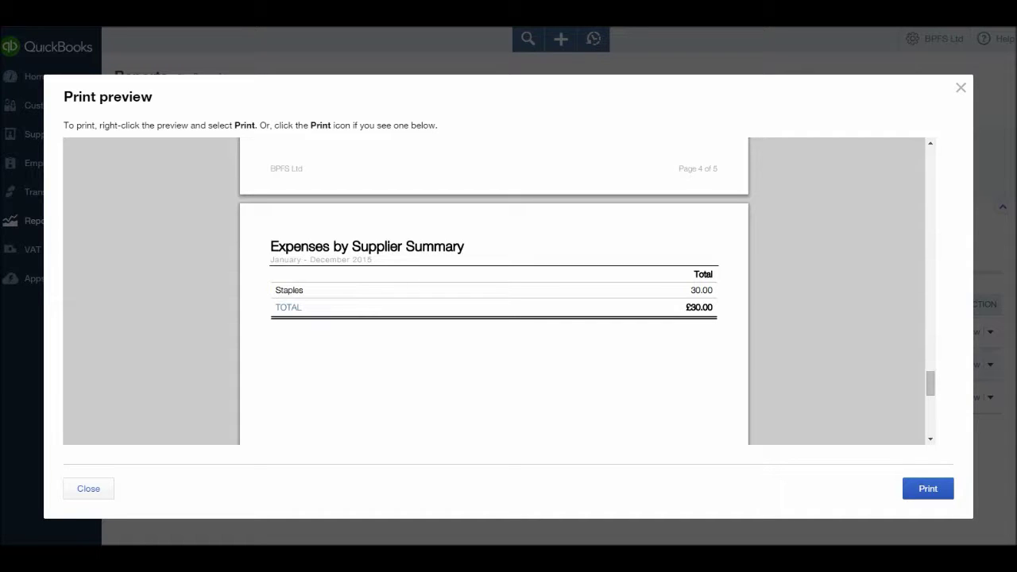
pyautogui.press('Escape')
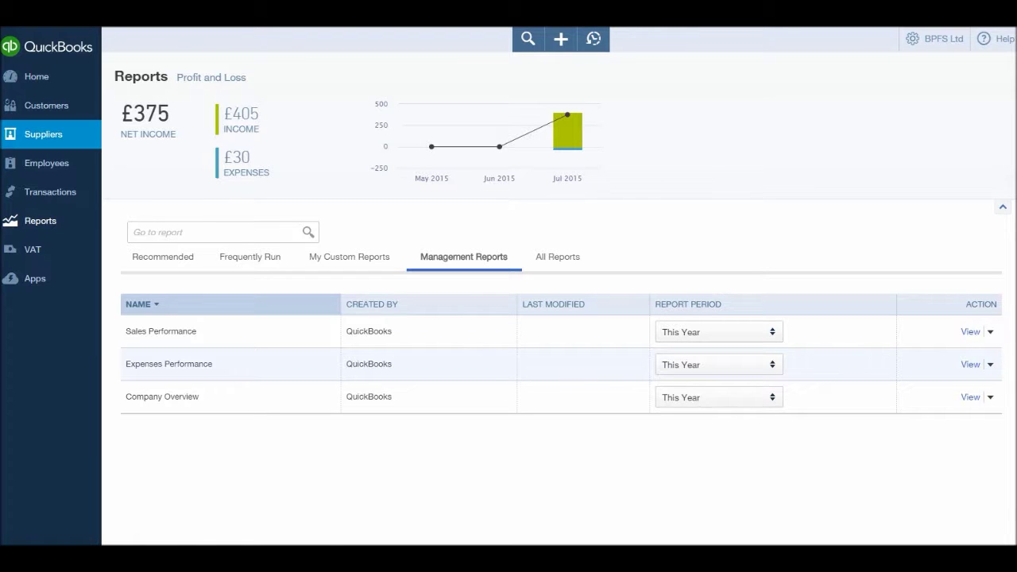
# Step: Return to the supplier list
pyautogui.click(43, 133)
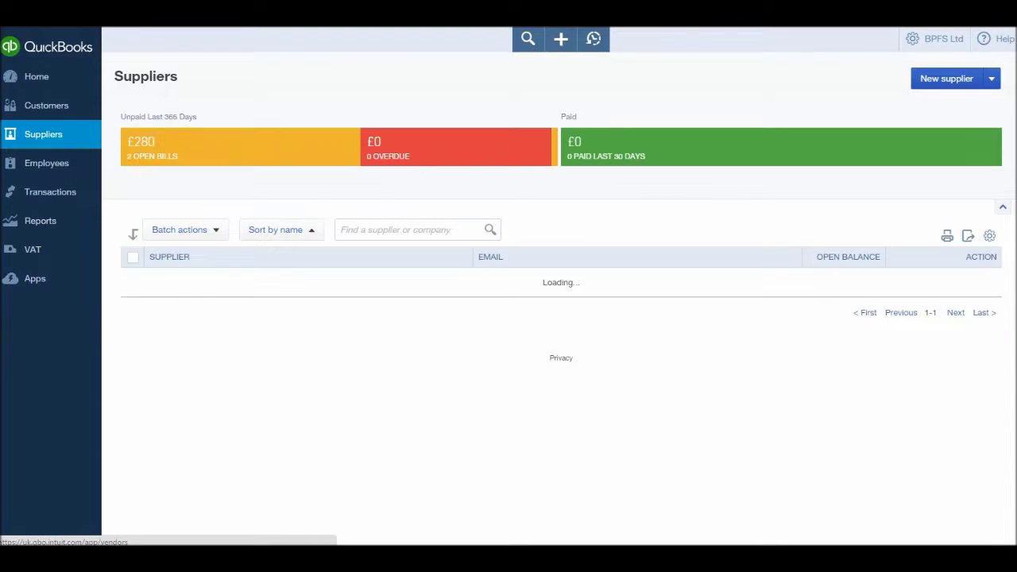